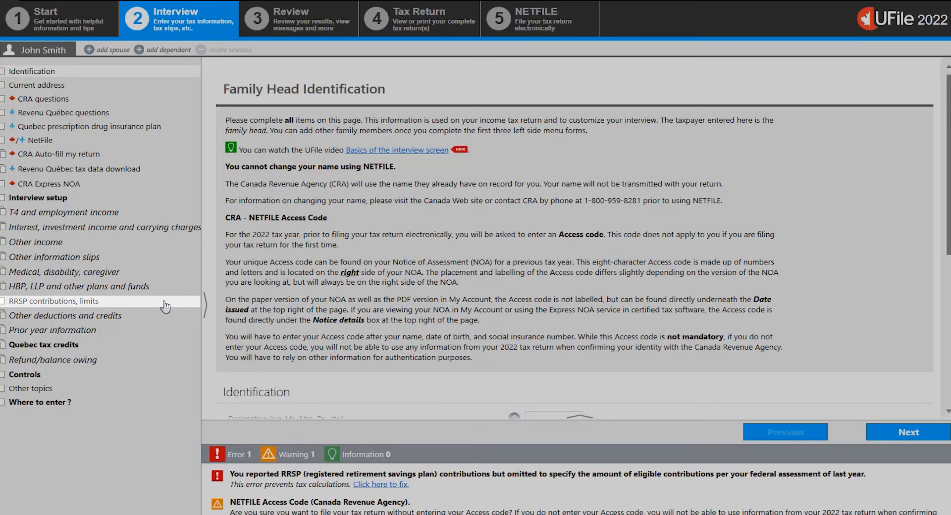
- Open the RRSP contributions and limits page and set the 2022 RRSP/PRPP deduction limit to $20,000
click(165, 302)
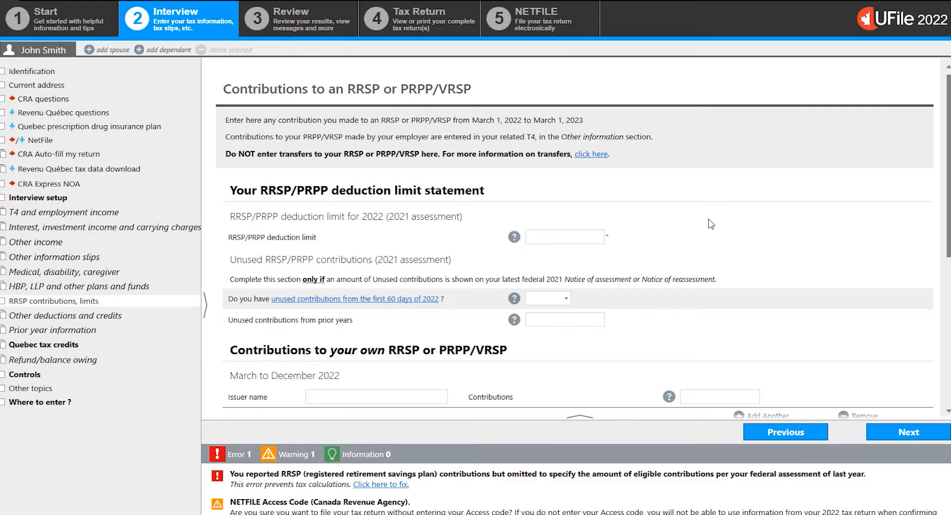
click(592, 238)
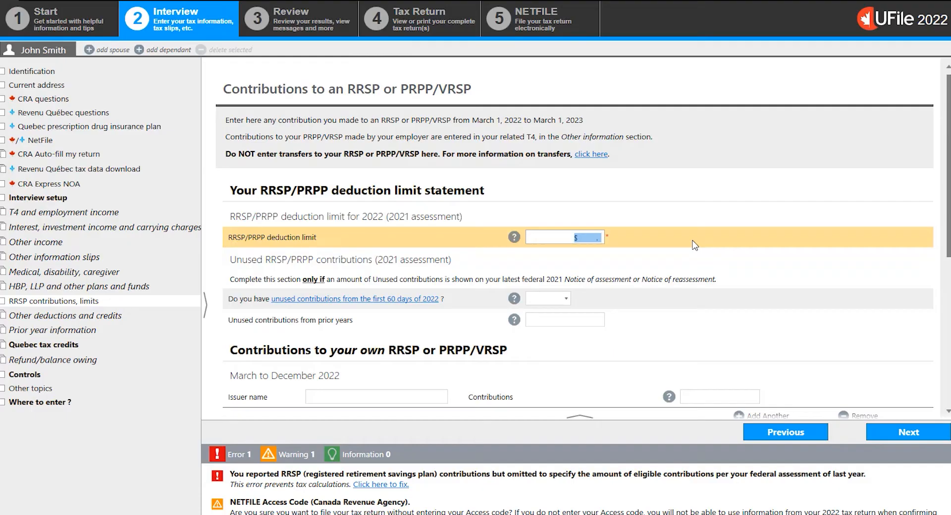
text(20000)
click(777, 290)
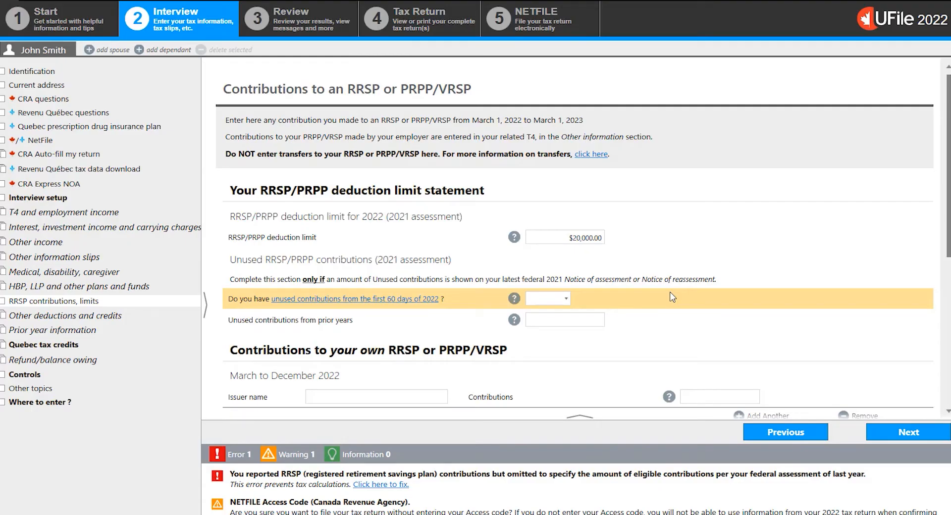
- Answer Yes to having unused contributions from the first 60 days of 2022 and enter $2,000 for them
click(567, 300)
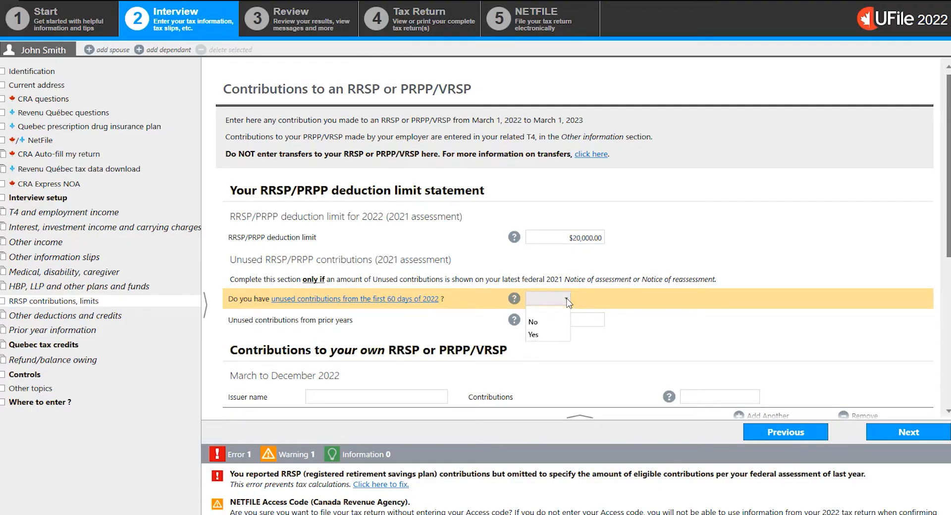
click(560, 340)
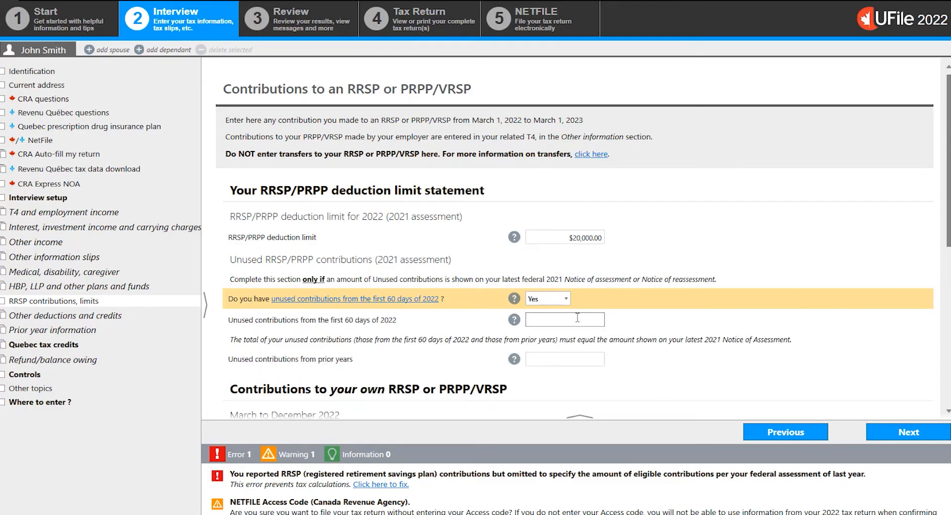
click(577, 318)
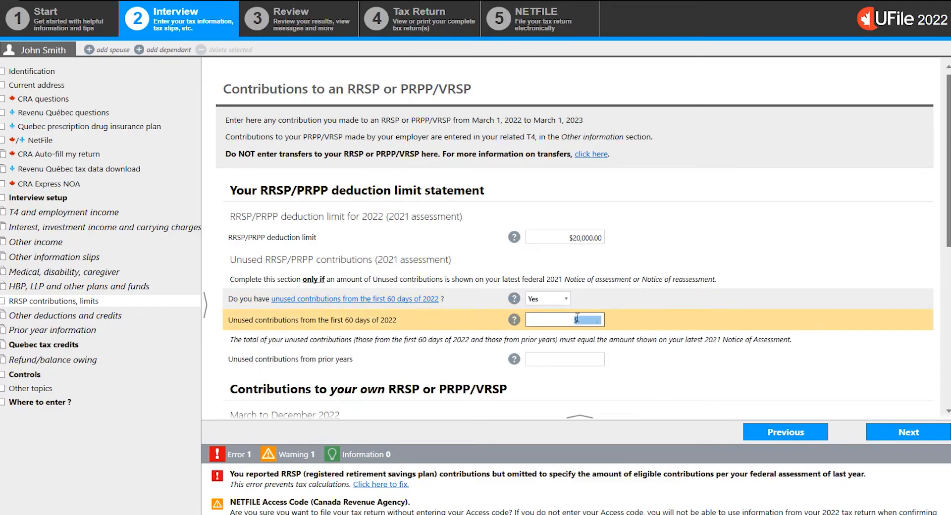
text(2000)
click(637, 269)
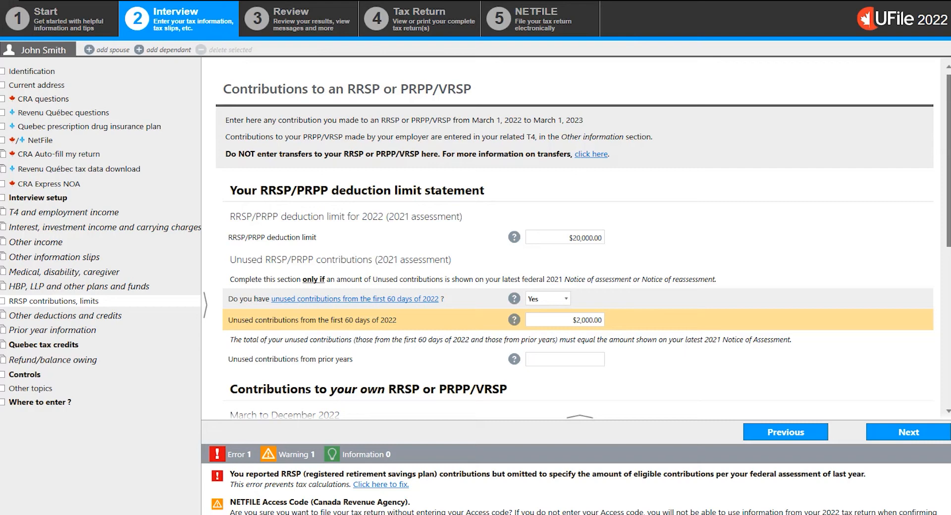
- Set the unused contributions from prior years to $3,000
click(586, 360)
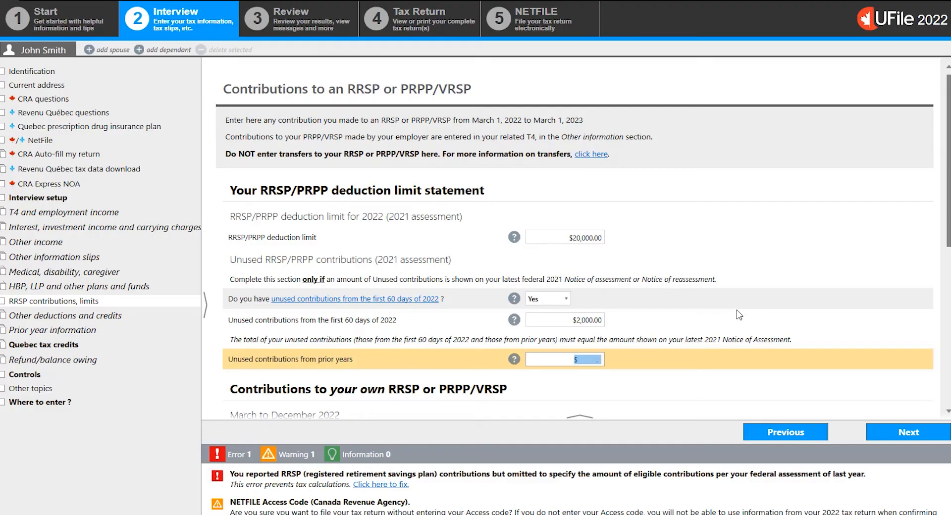
click(592, 364)
text(3000)
click(684, 383)
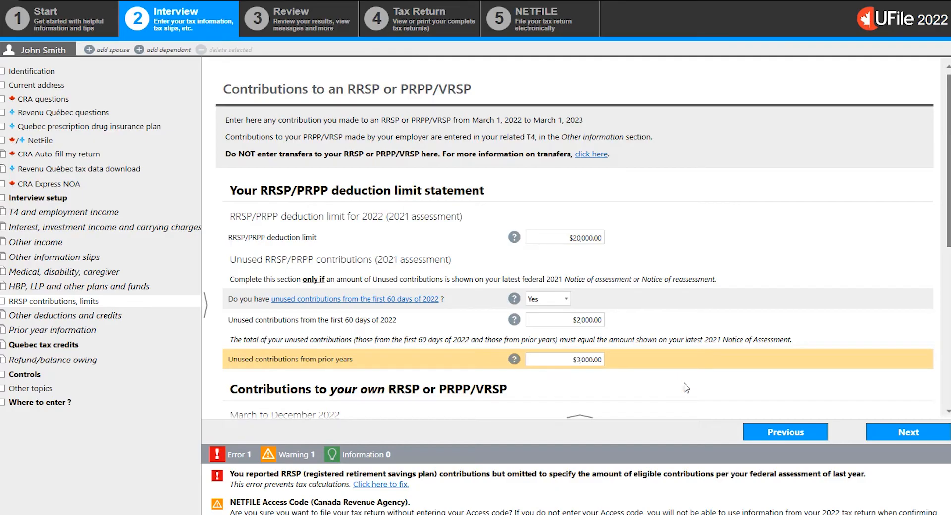
- Enter a March to December 2022 contribution to your own RRSP with issuer TD Bank and amount $3,000
scroll(809, 236, down, 5)
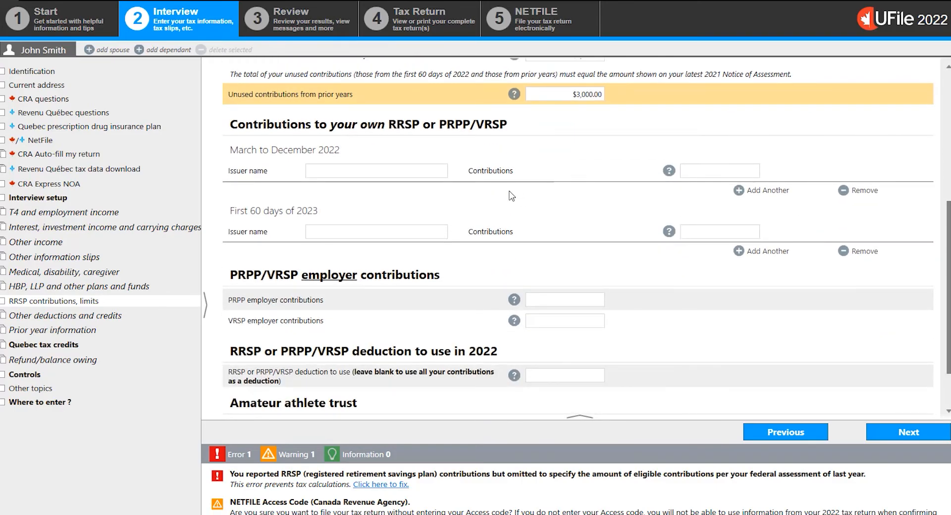
click(410, 170)
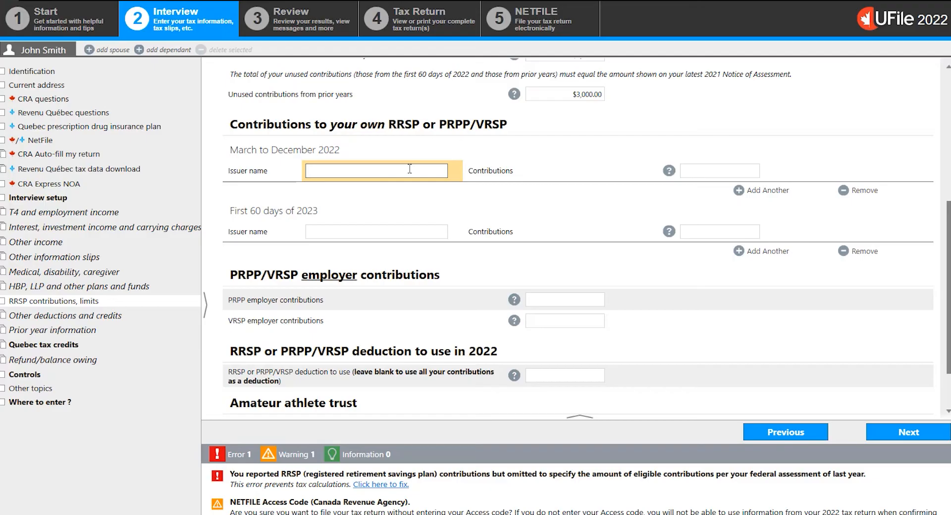
text(TD Bank)
key(Tab)
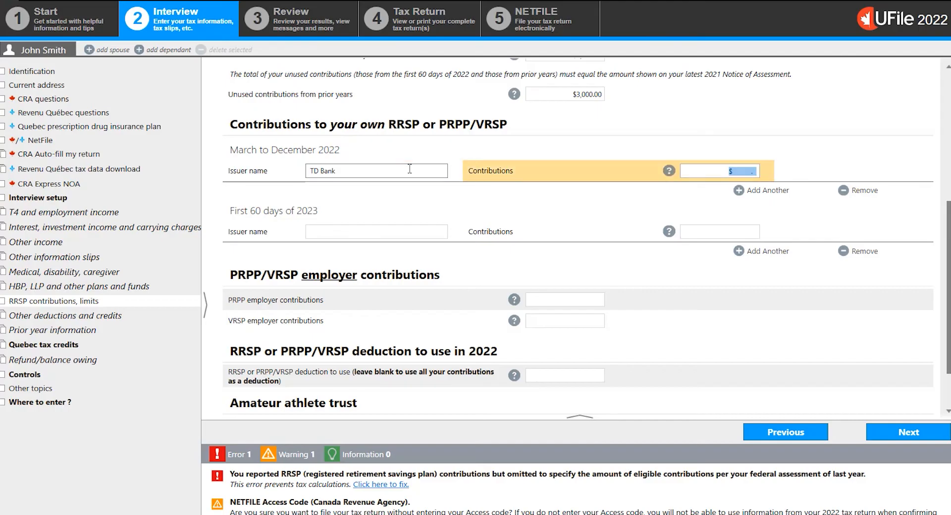
text(3000)
- Enter a contribution for the first 60 days of 2023 with issuer CIBC and amount $5,000
click(352, 228)
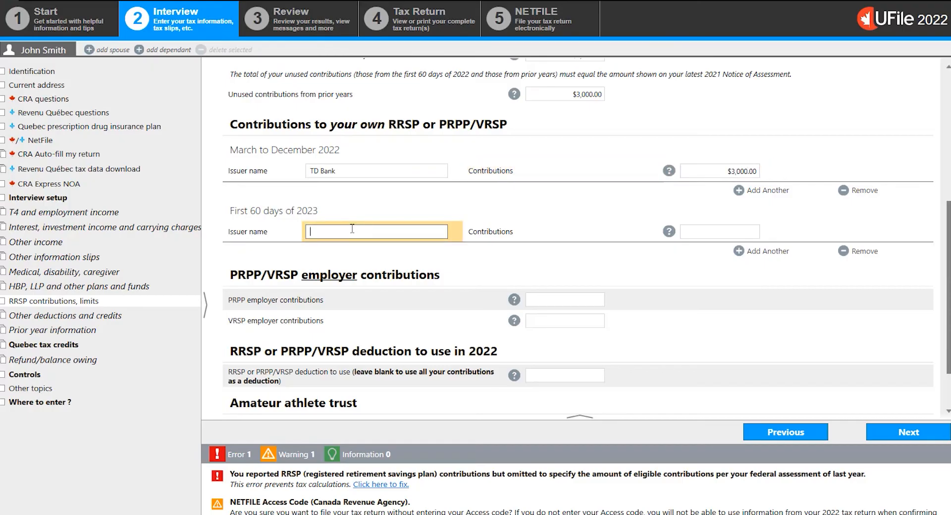
text(CIBC)
key(Tab)
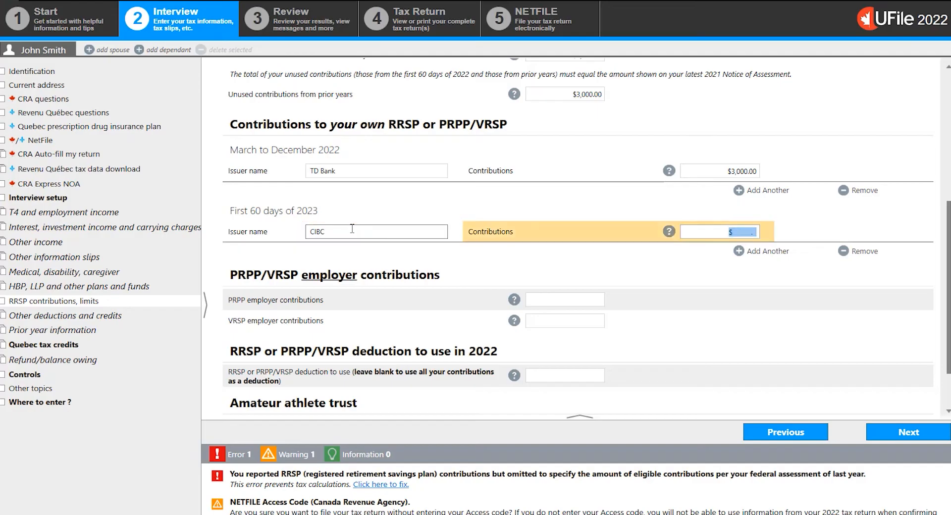
text(5000)
click(794, 224)
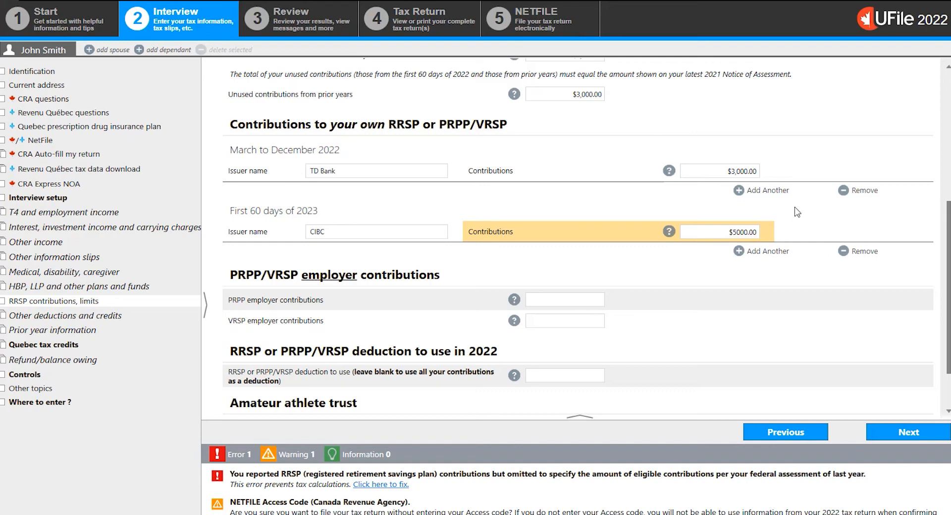
- Add a second March to December 2022 contribution with issuer RBC and amount $1,000
click(767, 195)
click(443, 209)
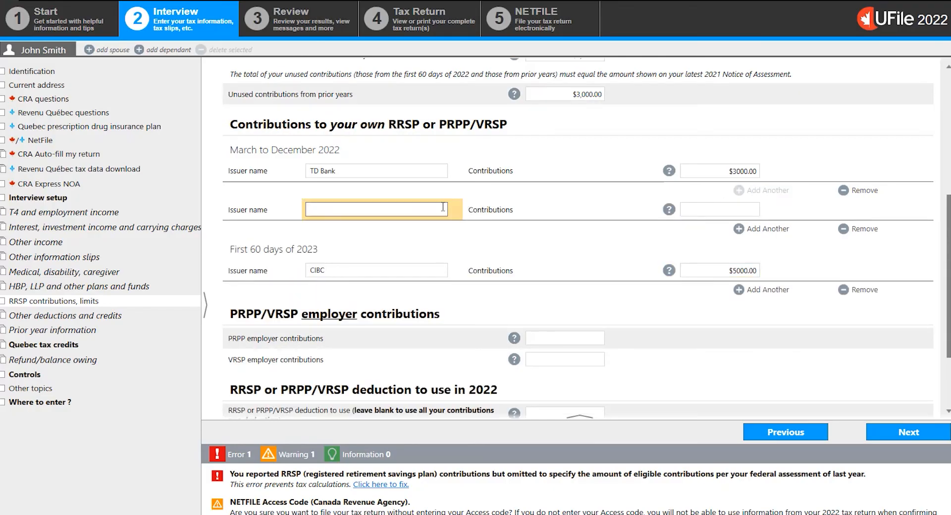
text(RBC)
key(Tab)
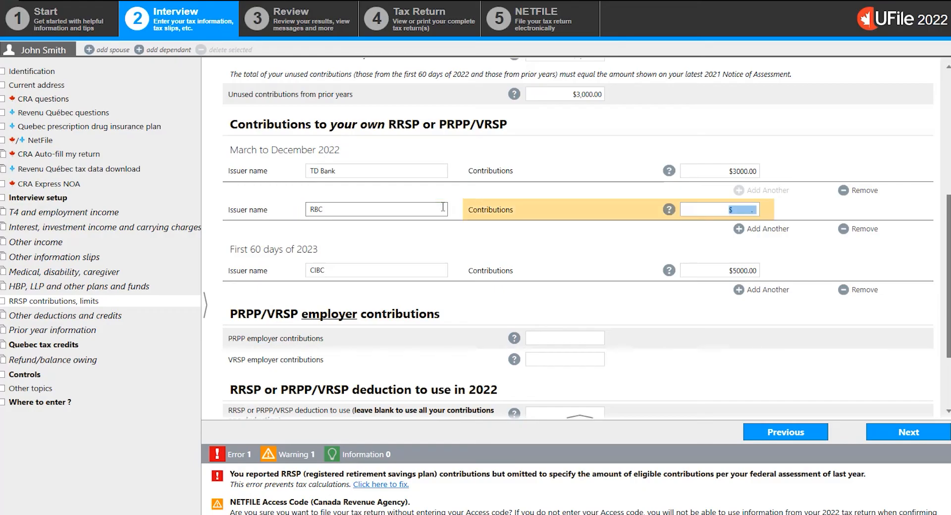
text(1000)
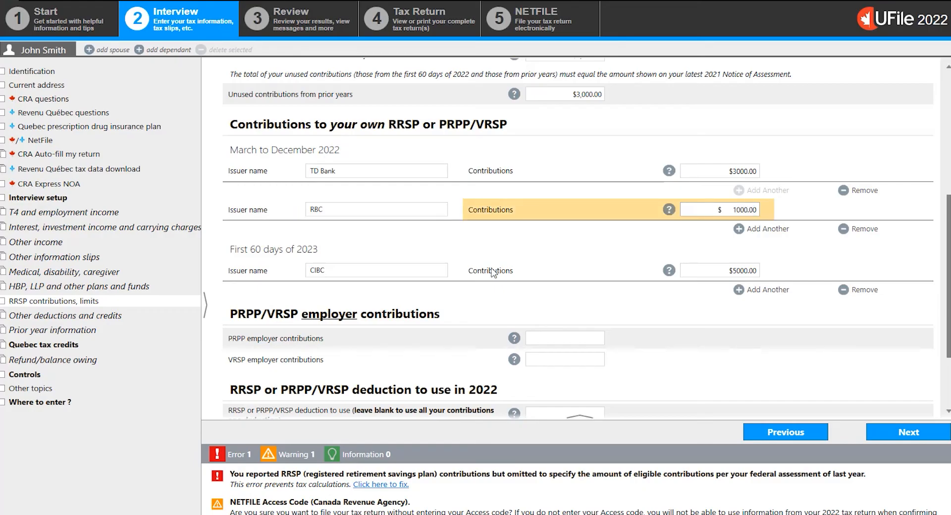
- Add a second contribution for the first 60 days of 2023 with issuer BNC and amount $2,000
click(755, 295)
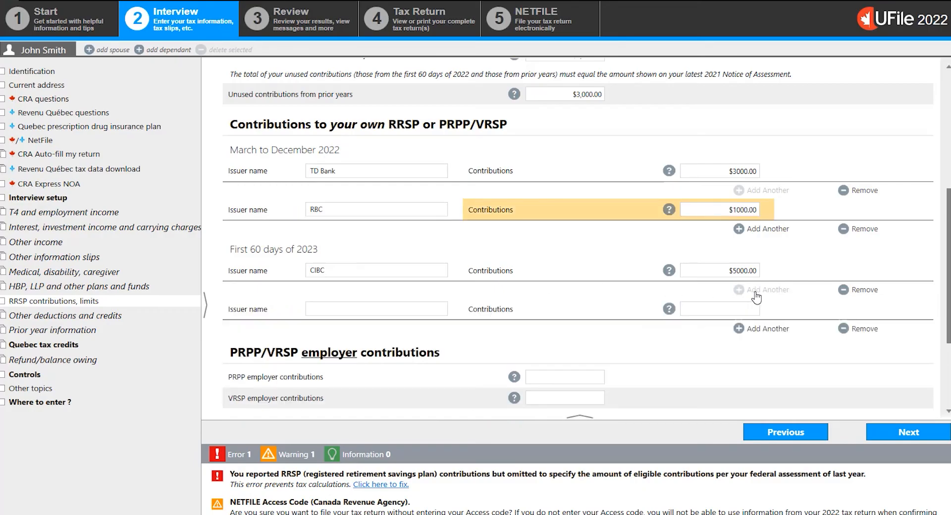
click(412, 310)
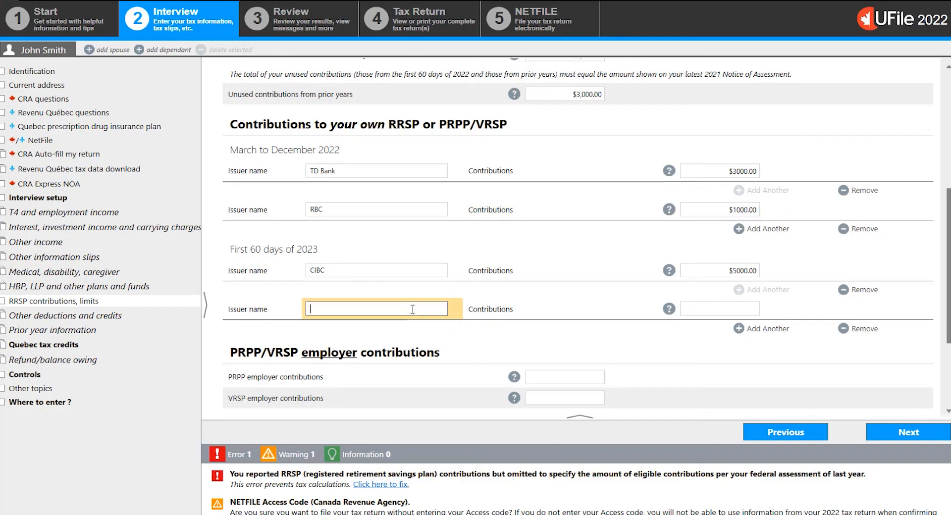
text(BNC)
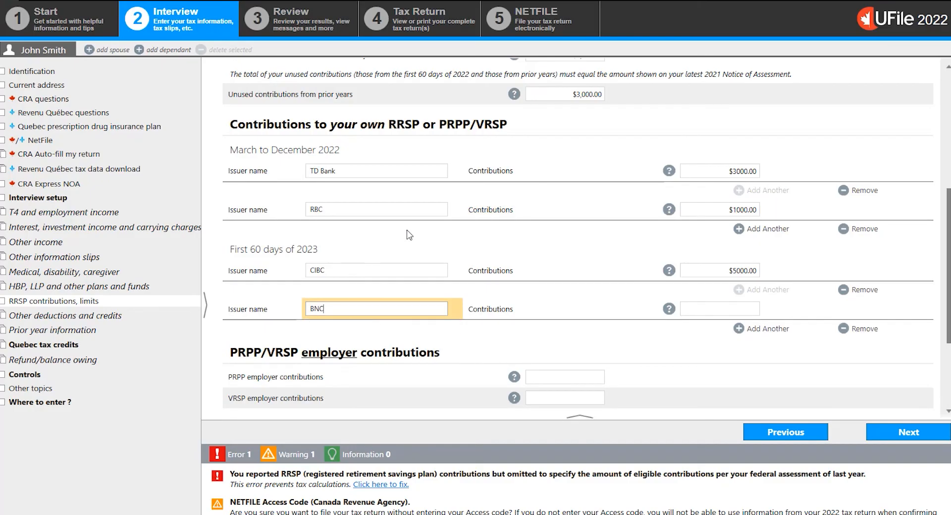
click(728, 307)
text(2000)
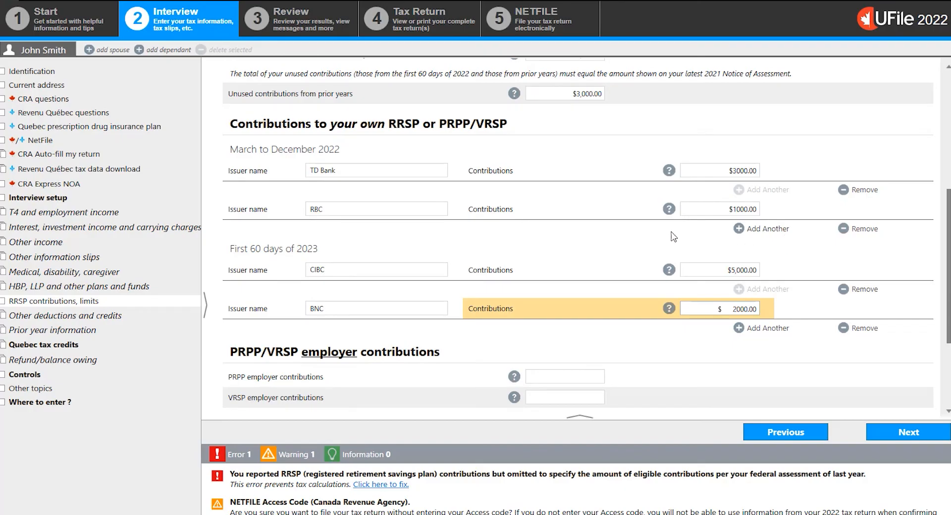
- Leave the RRSP or PRPP/VRSP deduction to use in 2022 blank so that all contributions are used as a deduction
scroll(667, 238, down, 3)
scroll(667, 238, down, 2)
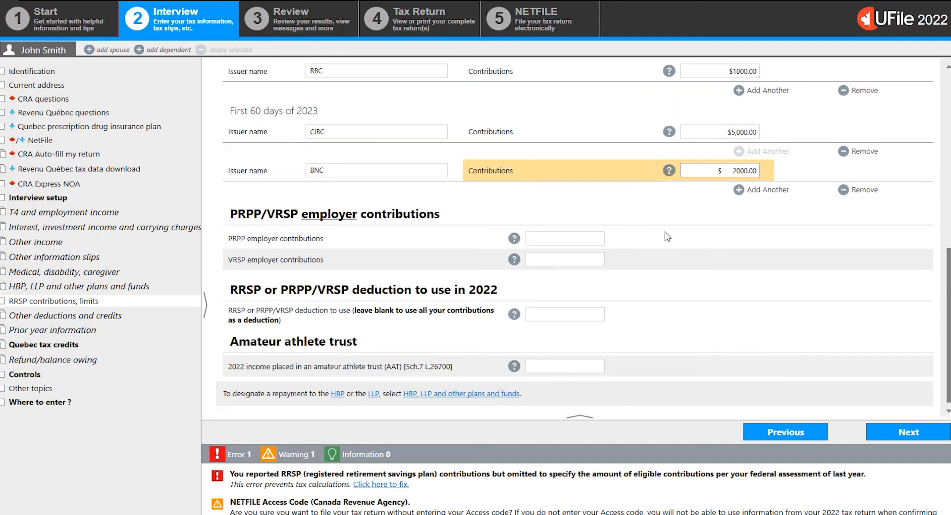
click(577, 314)
click(578, 314)
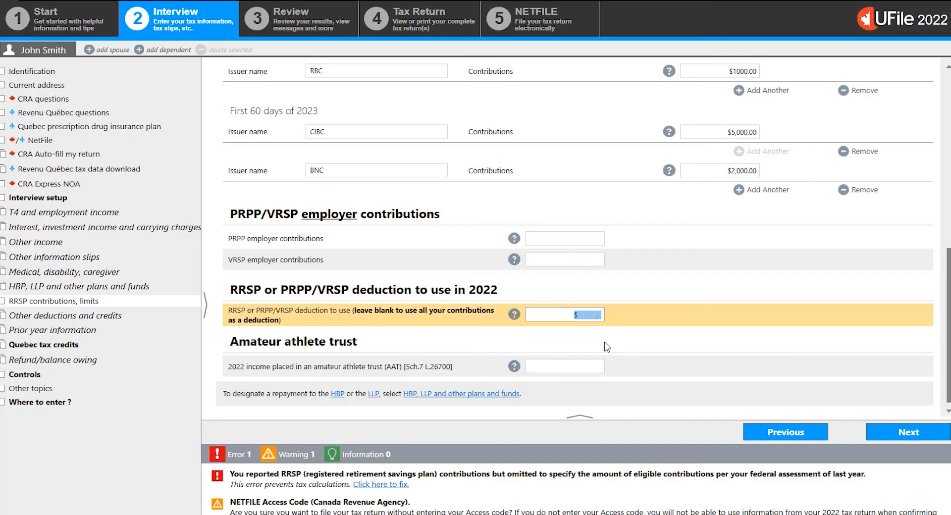
click(711, 272)
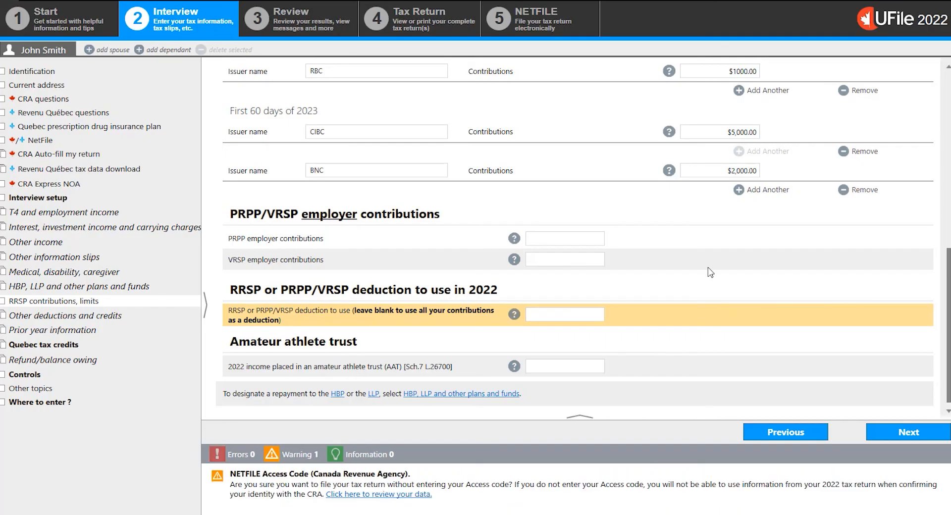